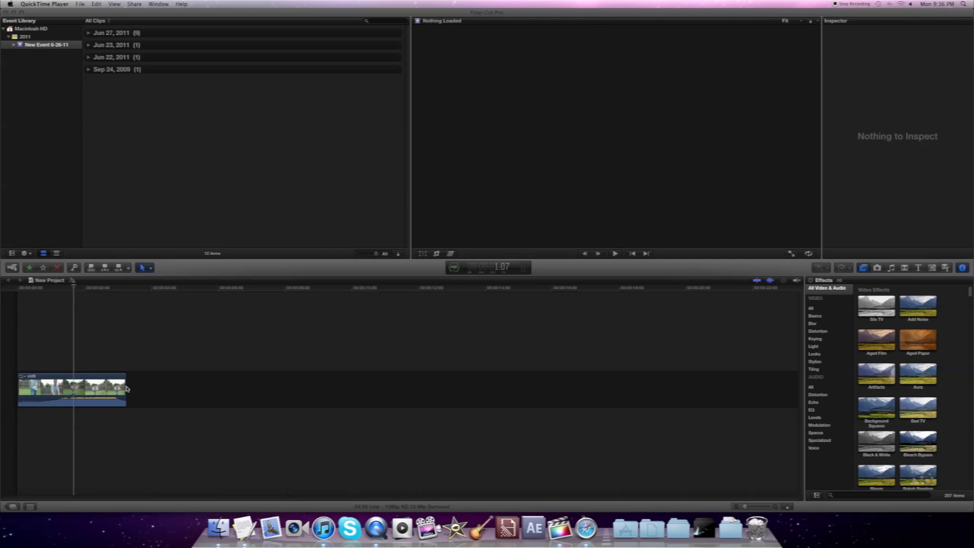
# Step: Bring Final Cut Pro X to the front, showing New Project's backyard revolver clip
pyautogui.click(89, 386)
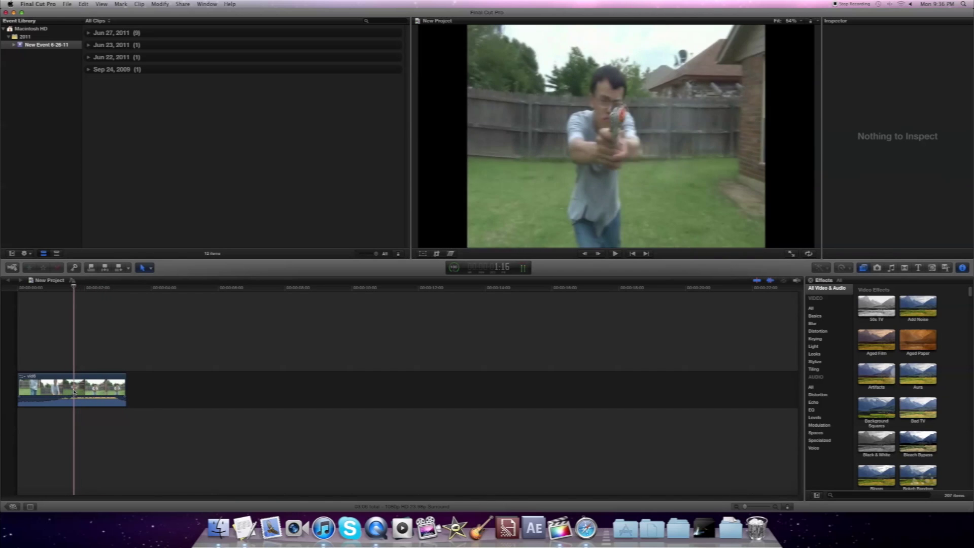
# Step: Select the vid6 clip in the timeline to show its Color, Transform, Crop and Compositing properties
pyautogui.click(103, 391)
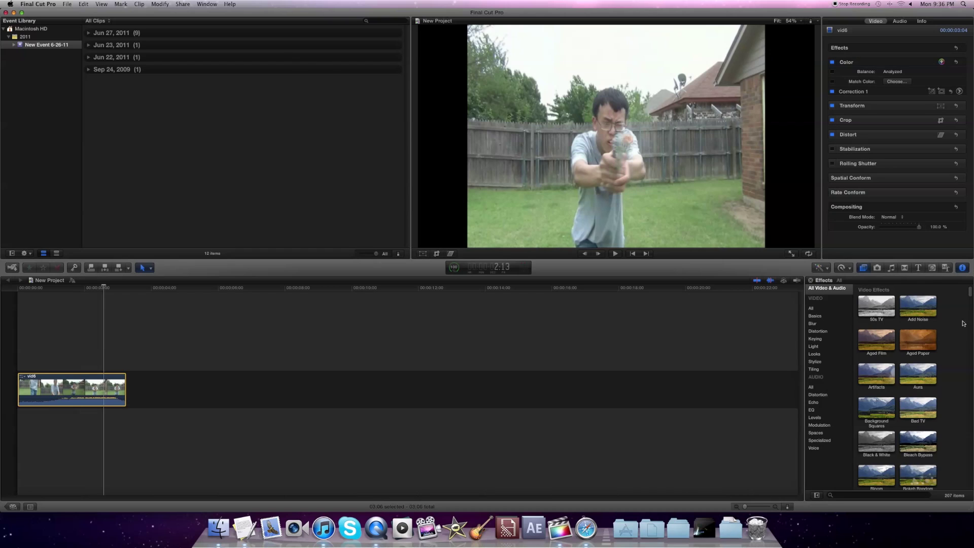
pyautogui.click(962, 267)
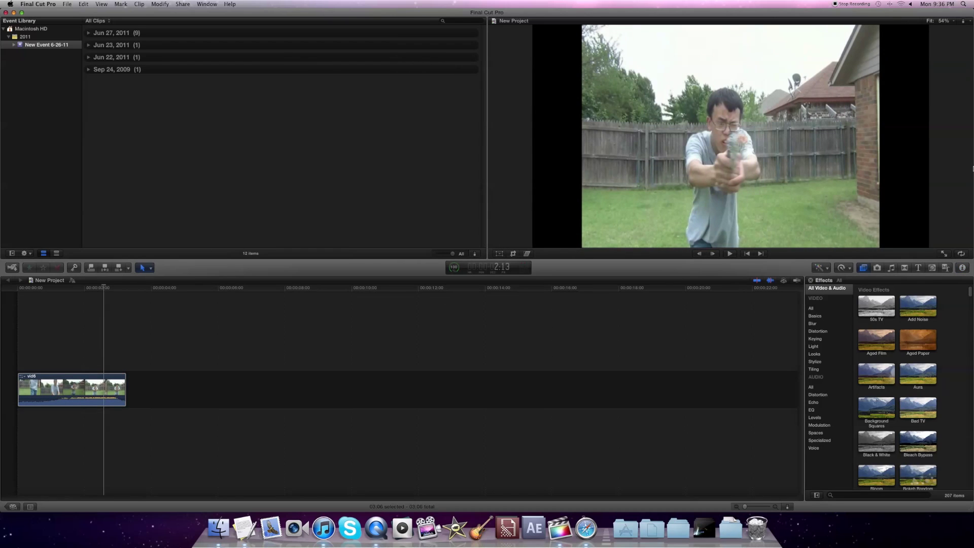
pyautogui.click(963, 268)
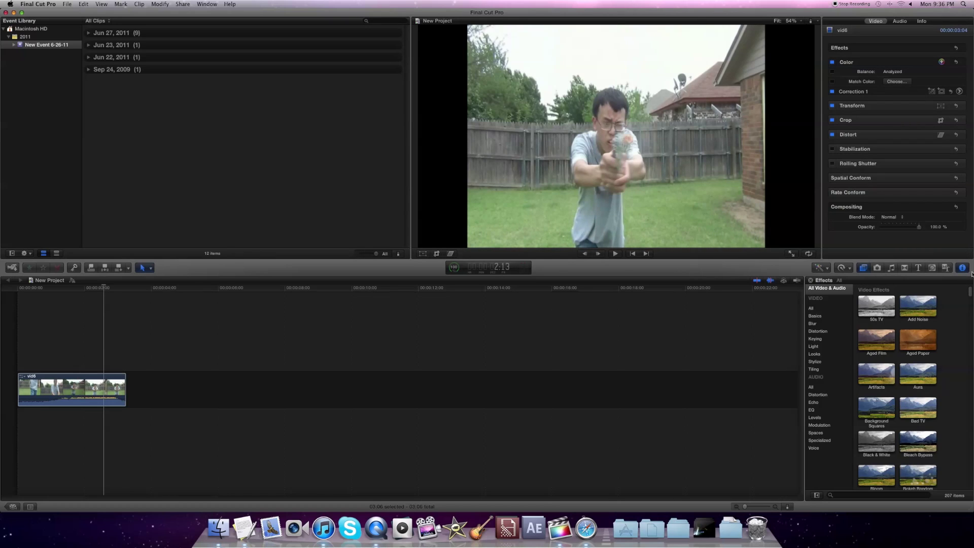
pyautogui.click(834, 95)
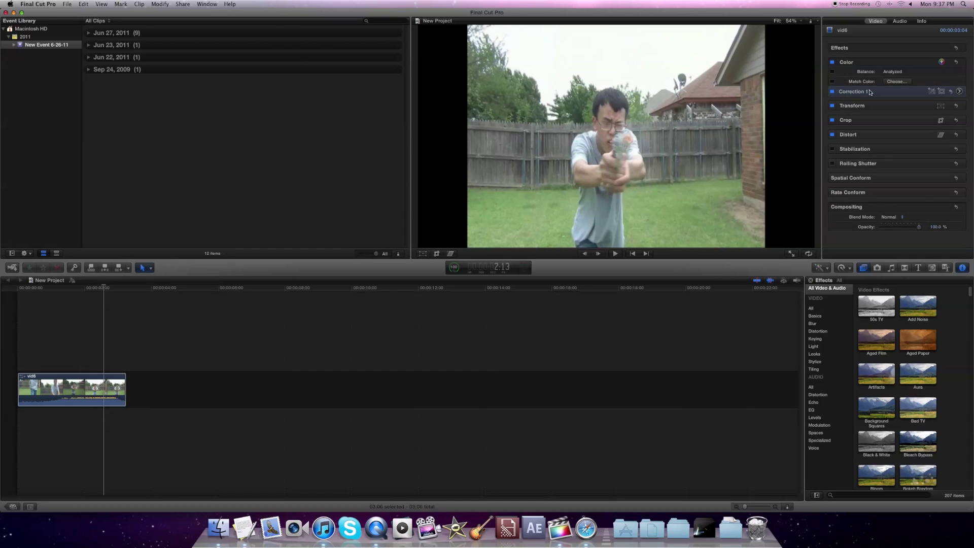
pyautogui.click(832, 62)
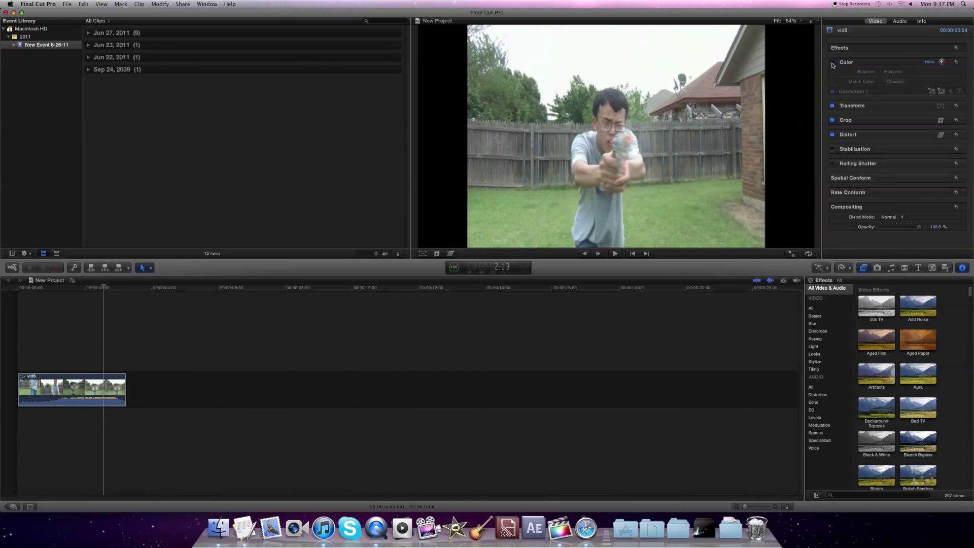
pyautogui.click(832, 62)
pyautogui.click(873, 96)
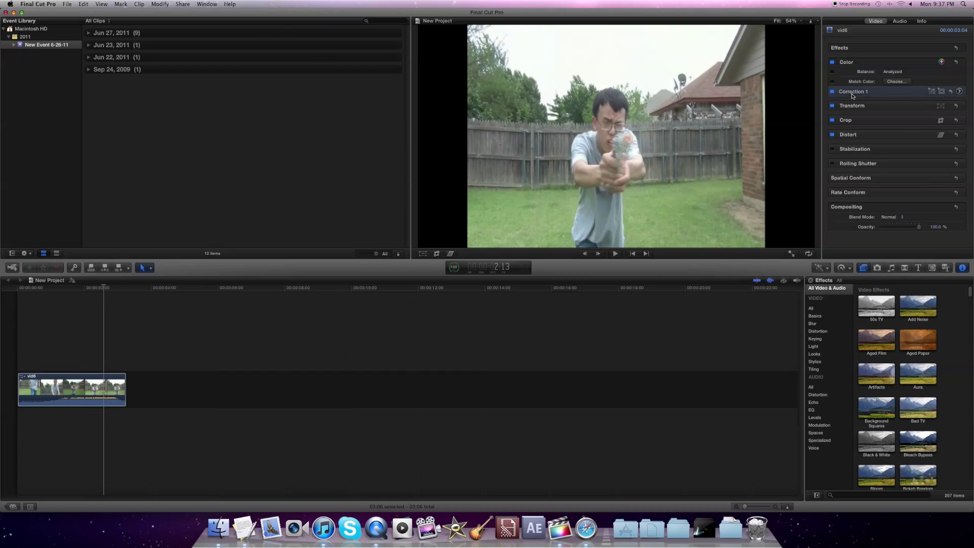
pyautogui.click(960, 92)
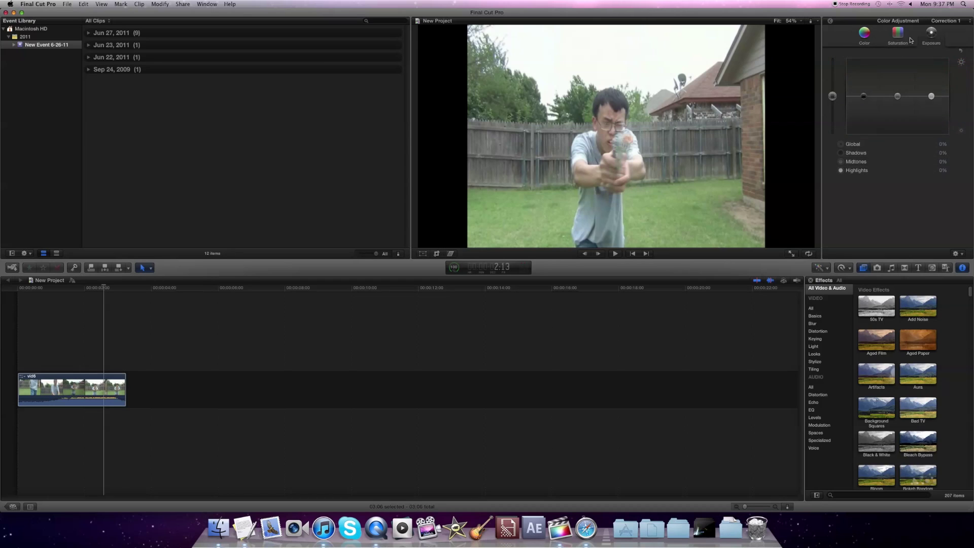
# Step: Cycle Correction 1's Color Board through Saturation and Color, ending on the Exposure pane
pyautogui.click(889, 41)
pyautogui.click(870, 42)
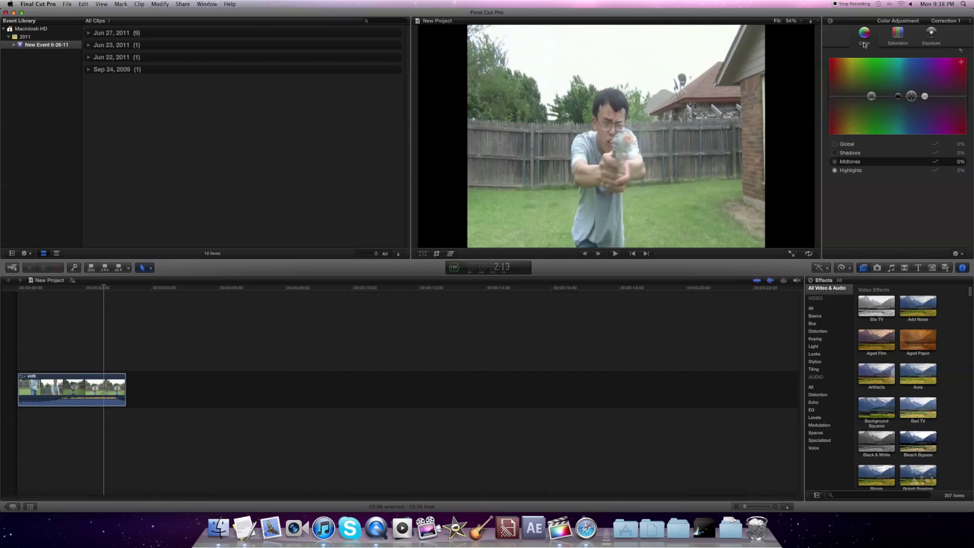
pyautogui.click(892, 43)
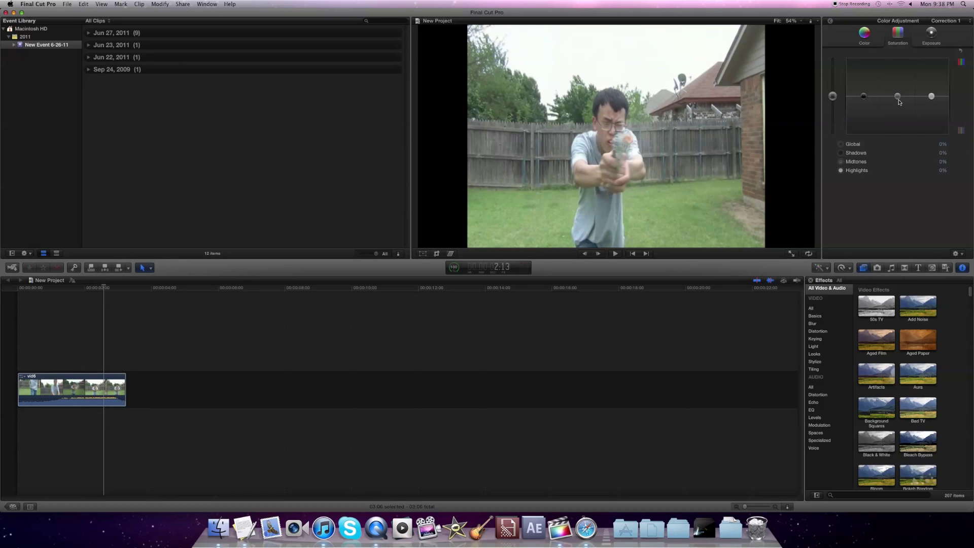
pyautogui.click(928, 40)
# Step: Drag exposure to Shadows -20%, Midtones about -12% and Highlights +10%
pyautogui.moveTo(864, 97); pyautogui.dragTo(865, 108)
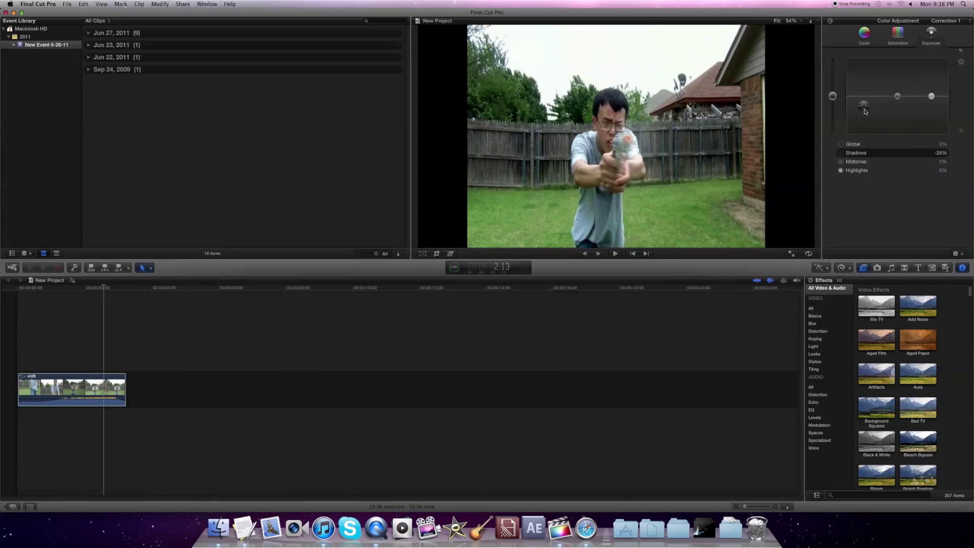
pyautogui.moveTo(864, 110); pyautogui.dragTo(864, 108)
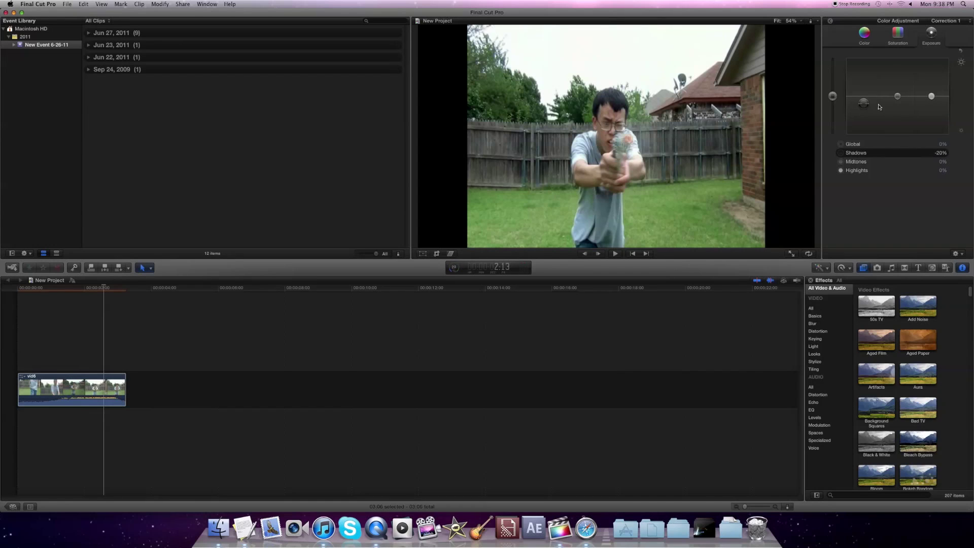
pyautogui.moveTo(899, 98)
pyautogui.mouseDown()
pyautogui.moveTo(897, 70)
pyautogui.moveTo(898, 103)
pyautogui.mouseUp()
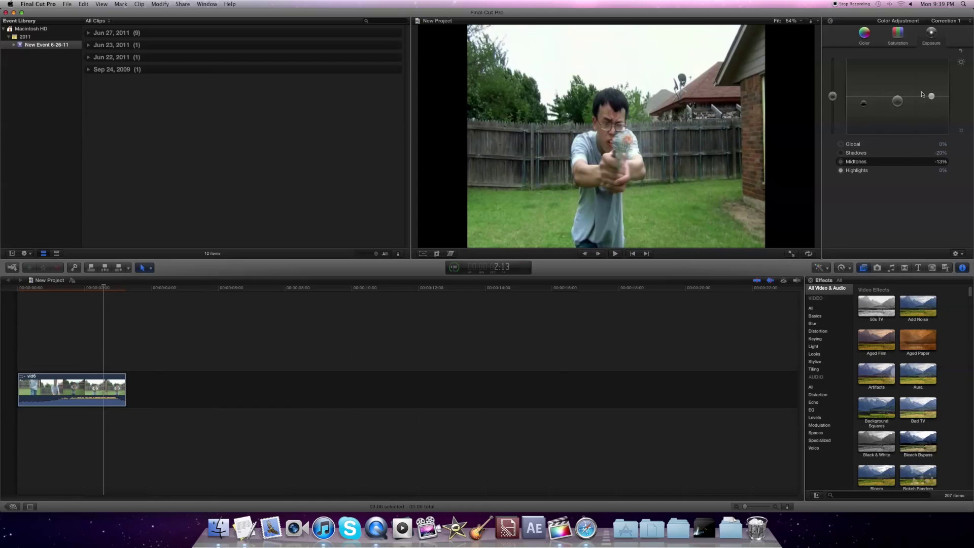
pyautogui.moveTo(931, 96)
pyautogui.mouseDown()
pyautogui.moveTo(931, 117)
pyautogui.moveTo(926, 61)
pyautogui.moveTo(926, 125)
pyautogui.moveTo(926, 81)
pyautogui.moveTo(929, 94)
pyautogui.mouseUp()
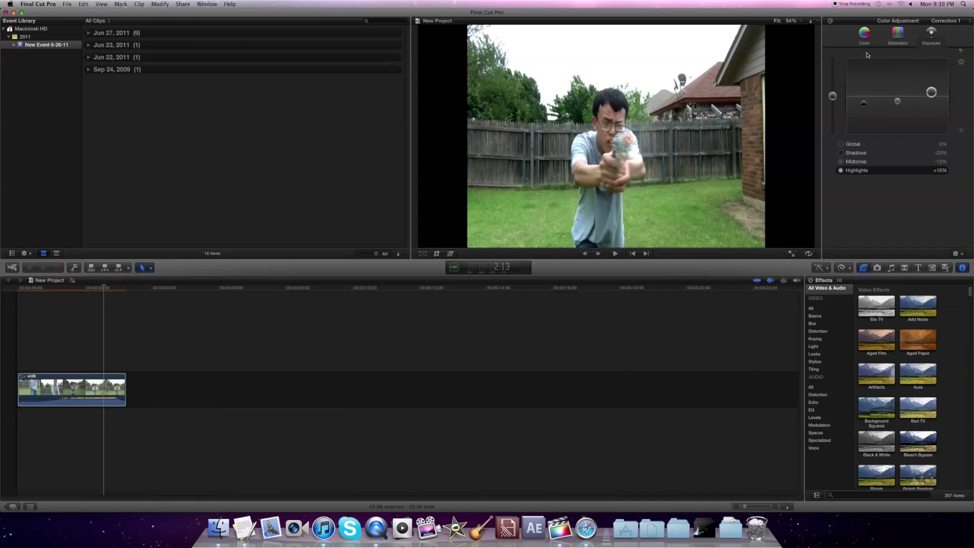
# Step: In the Saturation pane, set Global +5%, Shadows and Midtones +20%, Highlights +8%
pyautogui.click(897, 36)
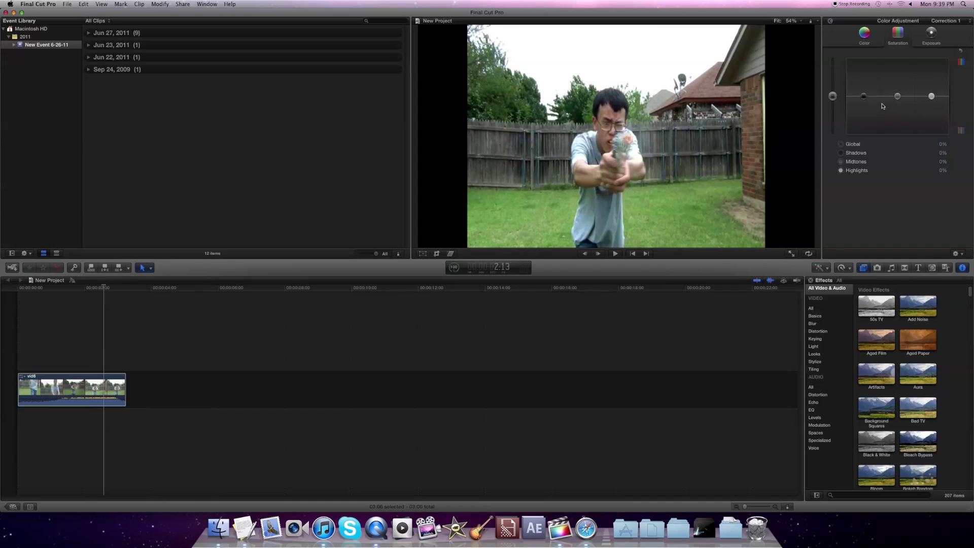
pyautogui.moveTo(864, 98); pyautogui.dragTo(833, 140)
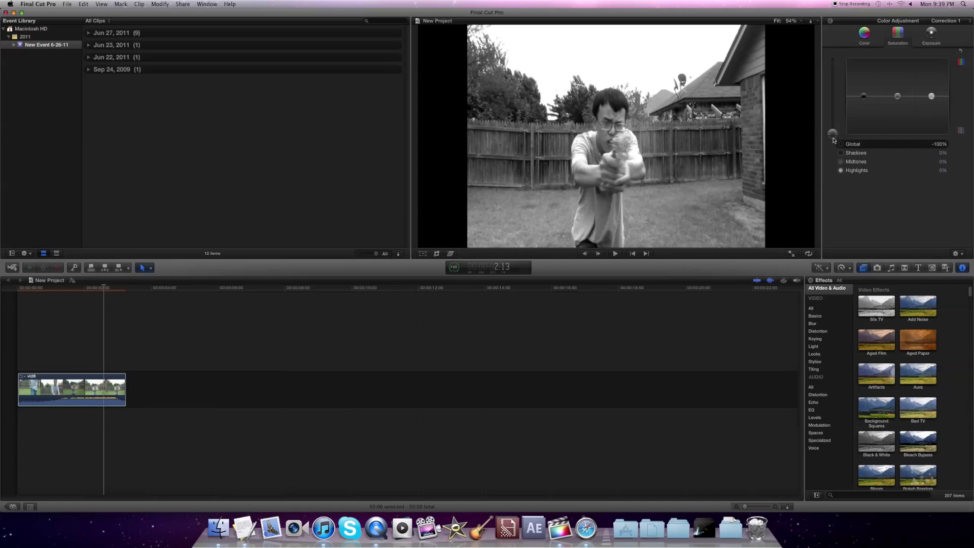
pyautogui.moveTo(834, 140); pyautogui.dragTo(832, 96)
pyautogui.moveTo(835, 99); pyautogui.dragTo(835, 96)
pyautogui.moveTo(836, 97); pyautogui.dragTo(836, 97)
pyautogui.moveTo(864, 96); pyautogui.dragTo(863, 91)
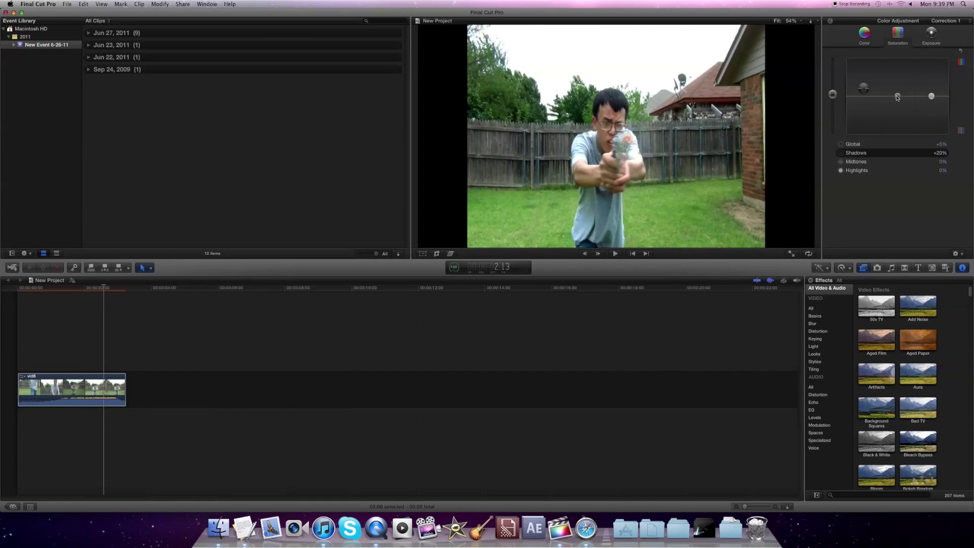
pyautogui.moveTo(897, 97); pyautogui.dragTo(897, 90)
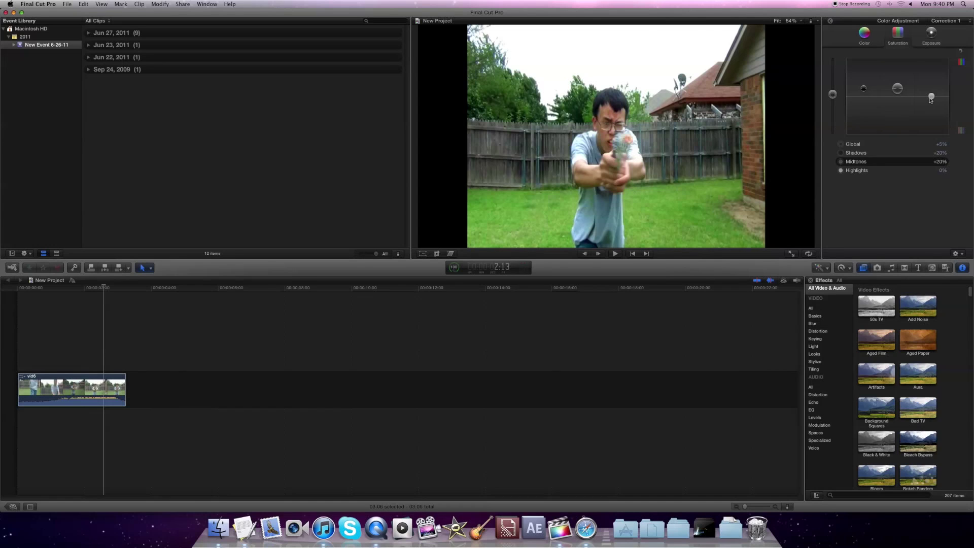
pyautogui.moveTo(932, 98)
pyautogui.mouseDown()
pyautogui.moveTo(931, 56)
pyautogui.moveTo(932, 110)
pyautogui.moveTo(931, 67)
pyautogui.moveTo(926, 96)
pyautogui.mouseUp()
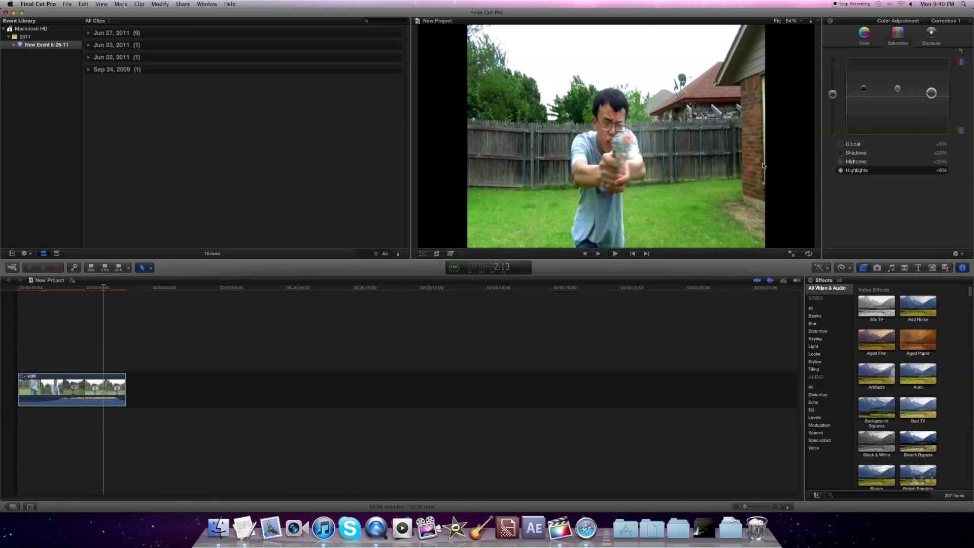
# Step: Tint Global yellow at 45°, Shadows blue at 226°, Highlights yellow at 65°, Midtones reset to neutral
pyautogui.click(864, 44)
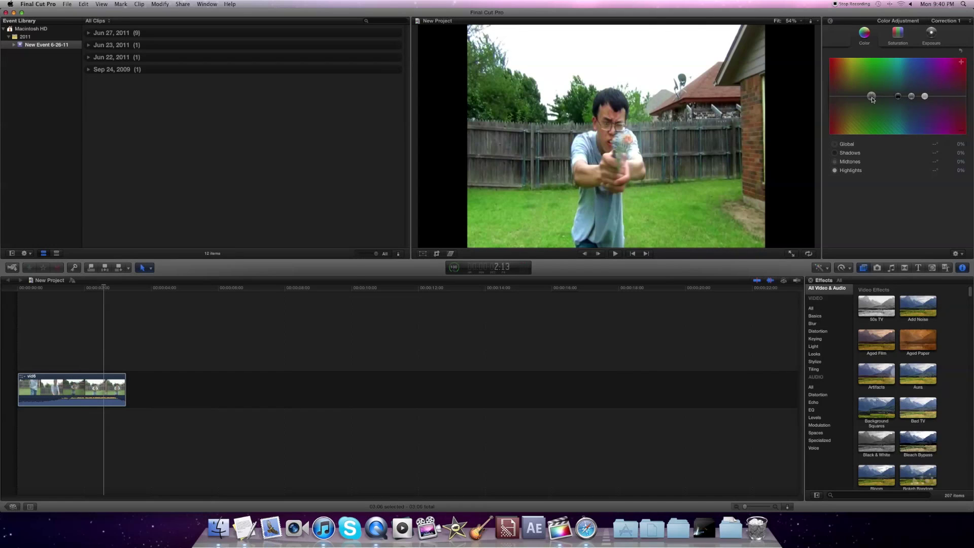
pyautogui.moveTo(872, 99); pyautogui.dragTo(847, 99)
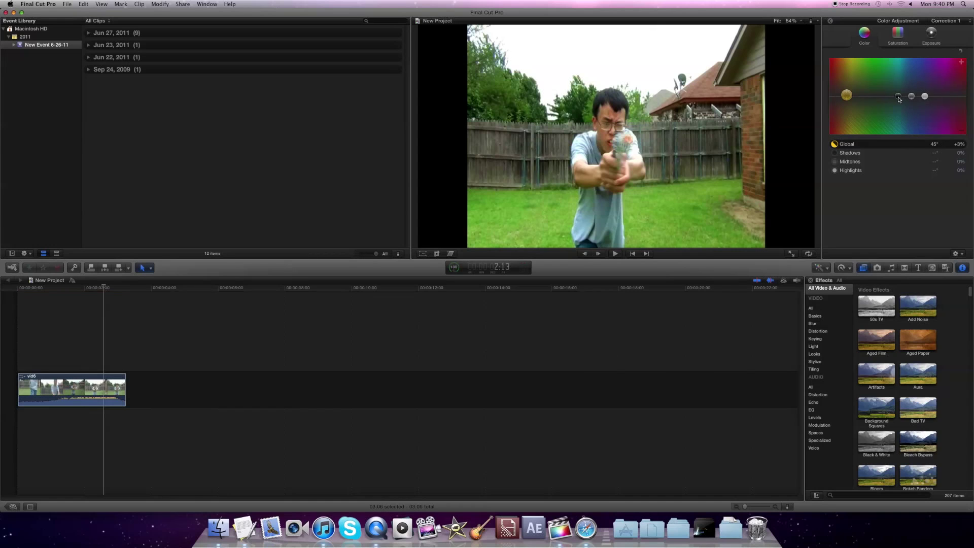
pyautogui.moveTo(899, 98)
pyautogui.mouseDown()
pyautogui.moveTo(883, 99)
pyautogui.moveTo(917, 97)
pyautogui.mouseUp()
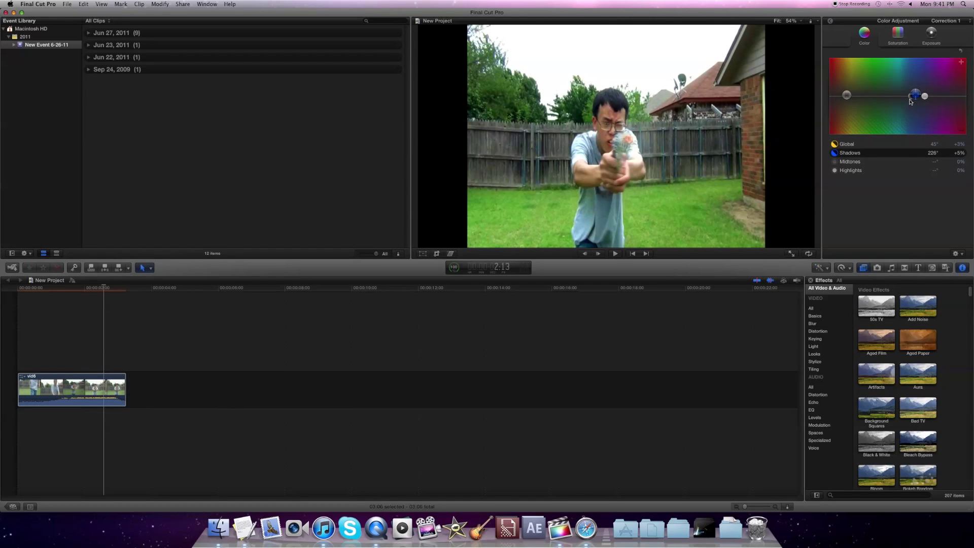
pyautogui.click(910, 100)
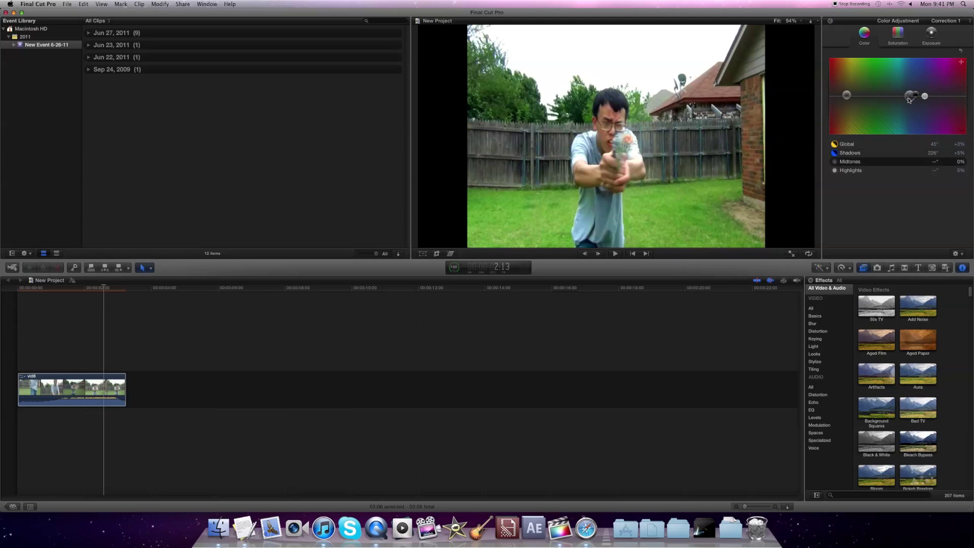
pyautogui.moveTo(909, 100); pyautogui.dragTo(910, 99)
pyautogui.press('Delete')
pyautogui.moveTo(924, 98)
pyautogui.mouseDown()
pyautogui.moveTo(854, 97)
pyautogui.moveTo(911, 98)
pyautogui.mouseUp()
pyautogui.press('Delete')
pyautogui.click(931, 35)
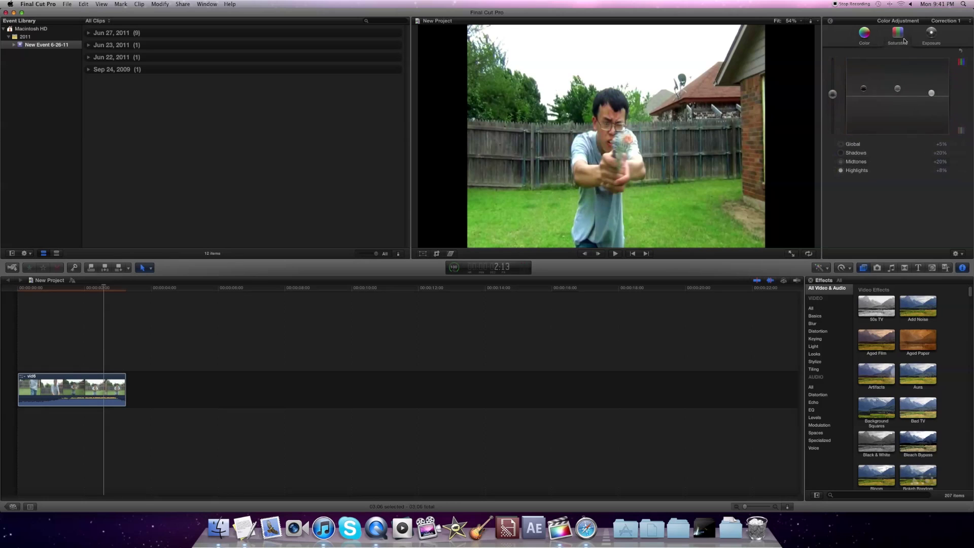
pyautogui.click(864, 35)
pyautogui.click(898, 34)
pyautogui.click(864, 35)
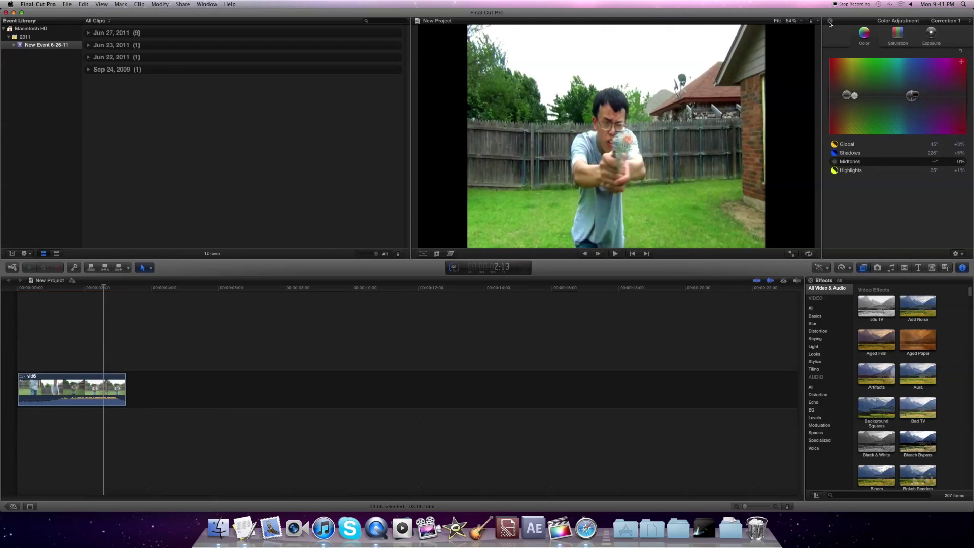
pyautogui.click(830, 22)
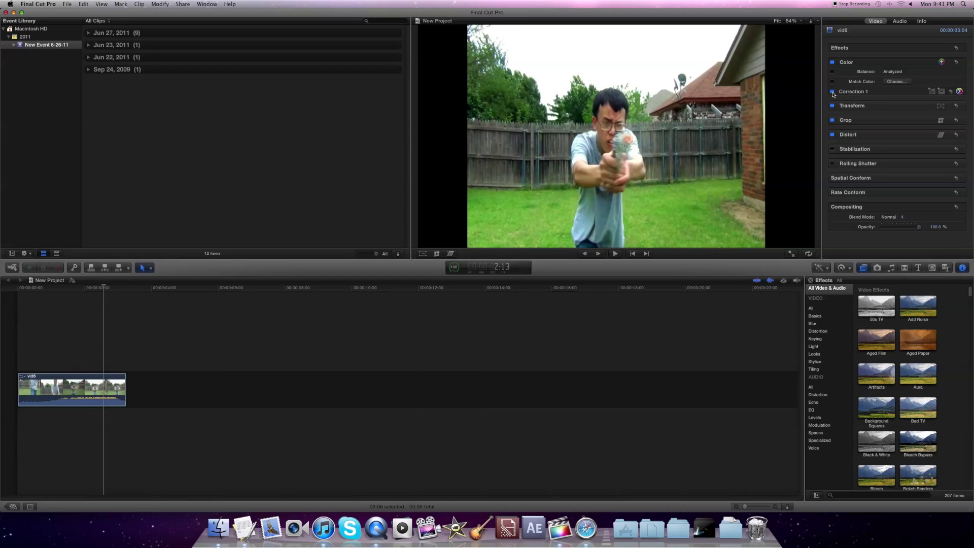
pyautogui.click(832, 91)
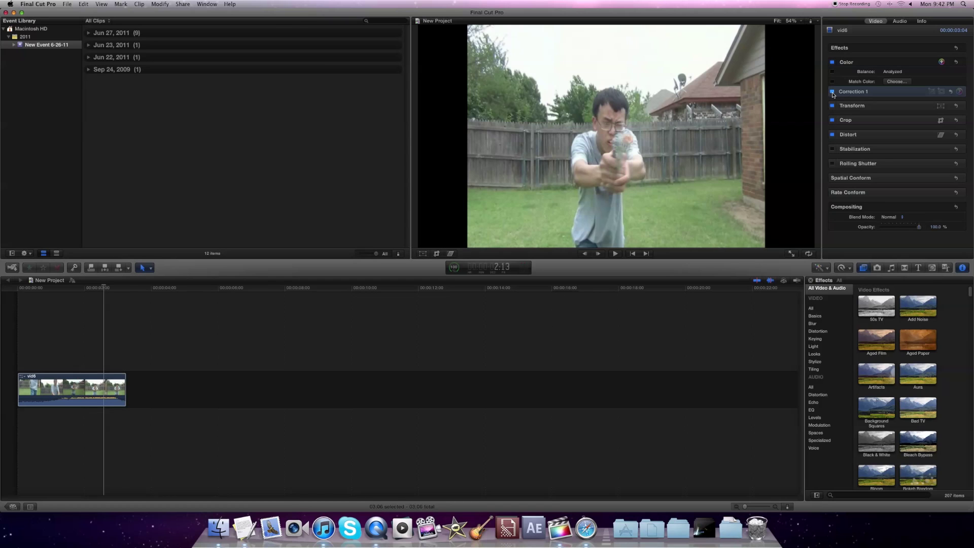
pyautogui.click(832, 92)
pyautogui.click(833, 91)
pyautogui.click(833, 92)
pyautogui.click(833, 92)
pyautogui.click(833, 92)
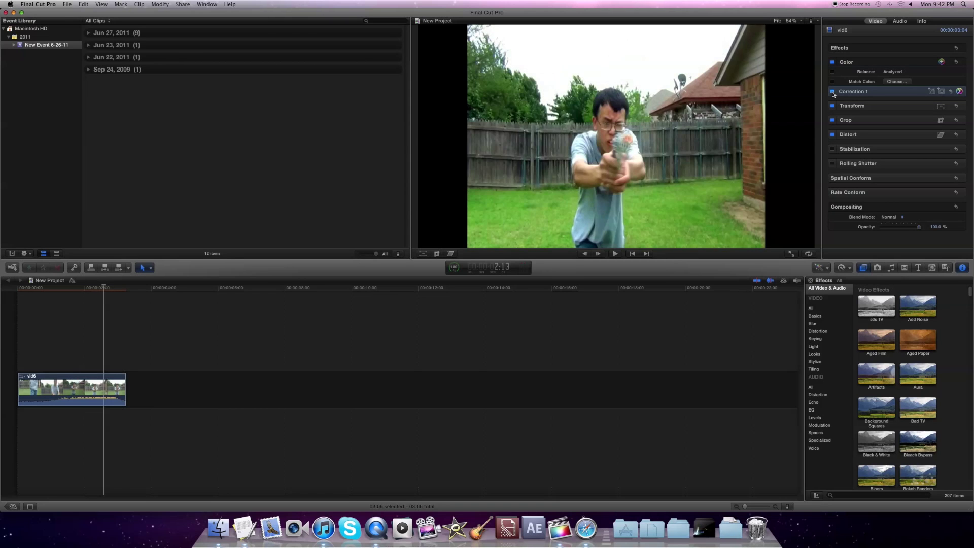
pyautogui.click(833, 91)
pyautogui.click(832, 91)
pyautogui.click(833, 92)
pyautogui.click(832, 92)
pyautogui.click(832, 92)
pyautogui.click(832, 91)
pyautogui.click(833, 92)
pyautogui.click(832, 92)
pyautogui.click(832, 91)
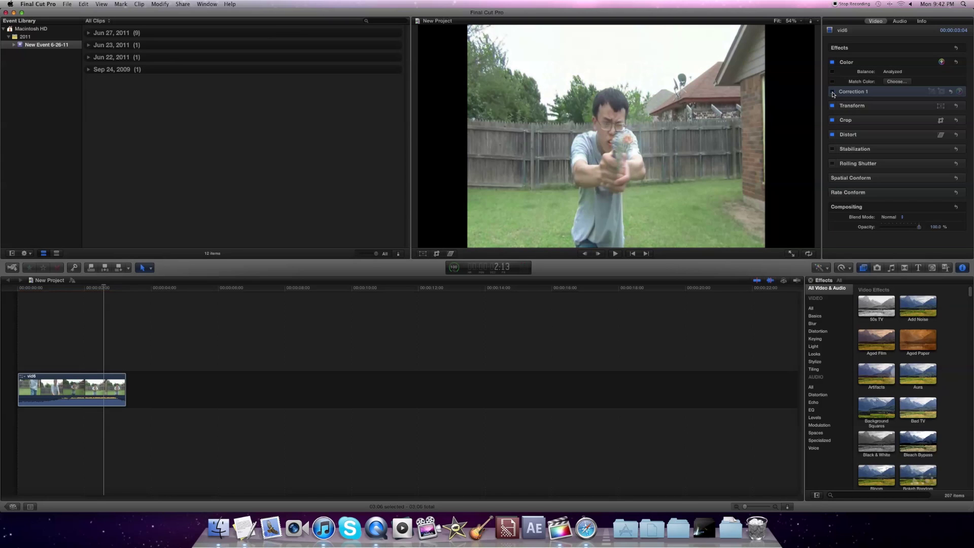
pyautogui.click(832, 93)
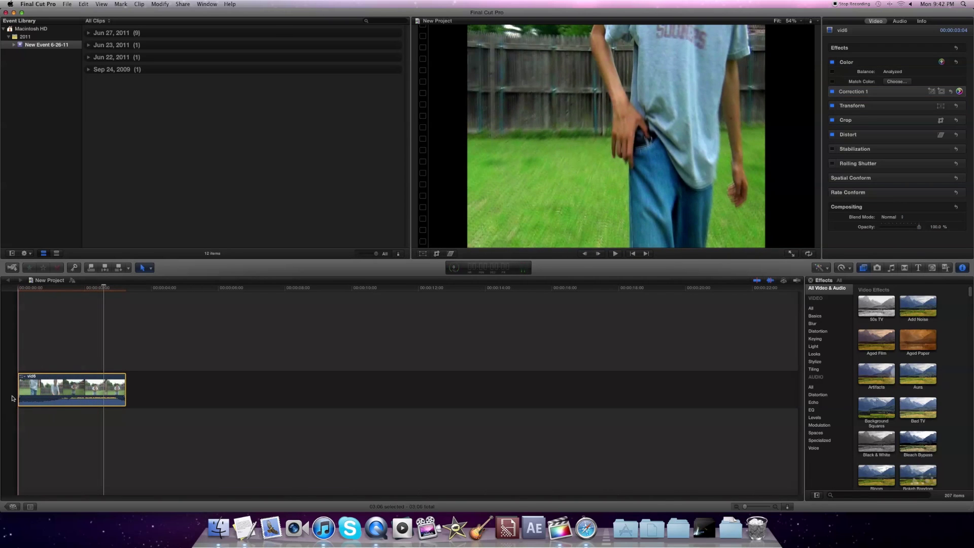
pyautogui.press('space')
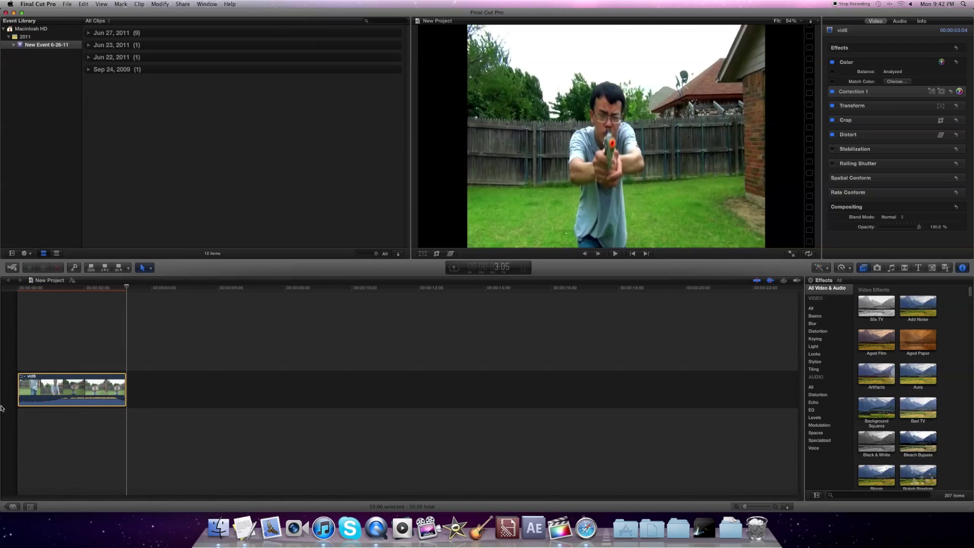
pyautogui.press('space')
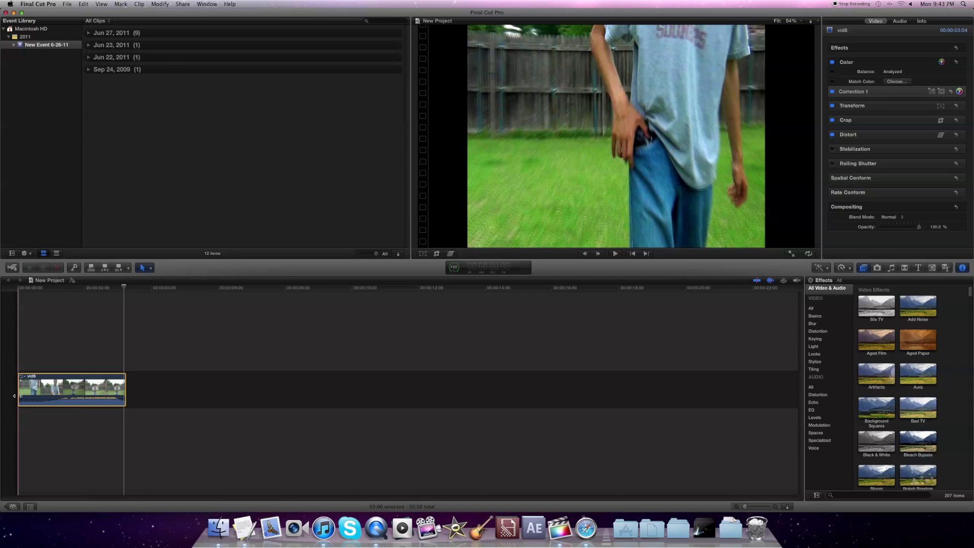
pyautogui.click(17, 396)
pyautogui.press('space')
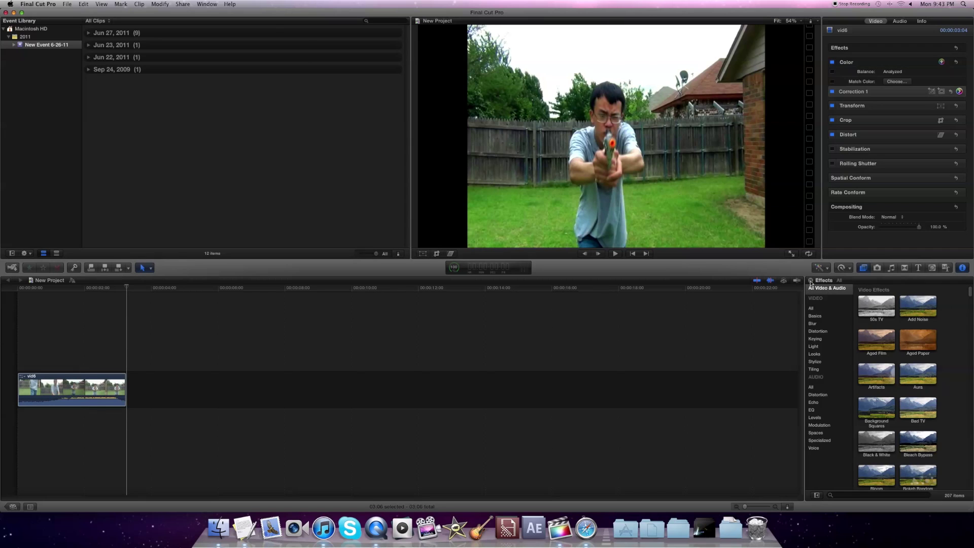
pyautogui.click(865, 268)
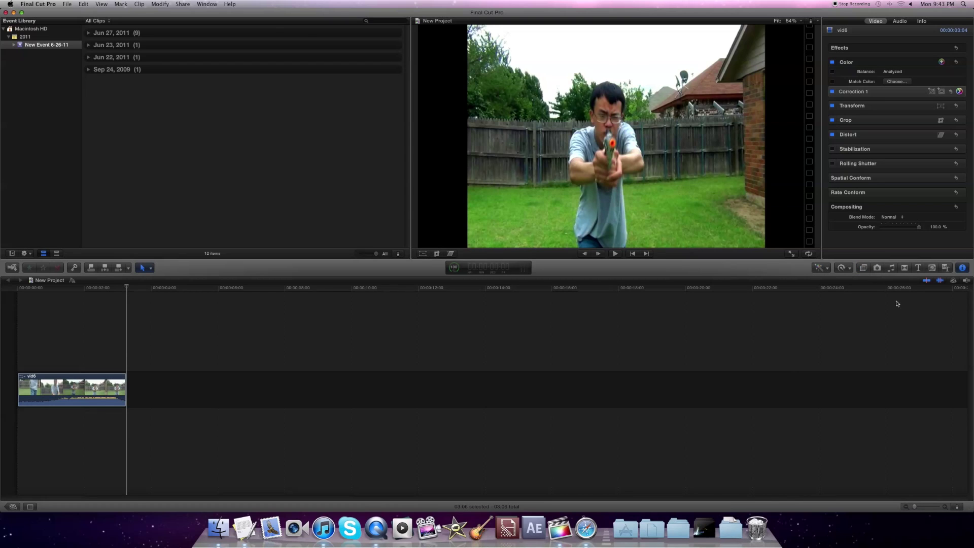
pyautogui.click(863, 269)
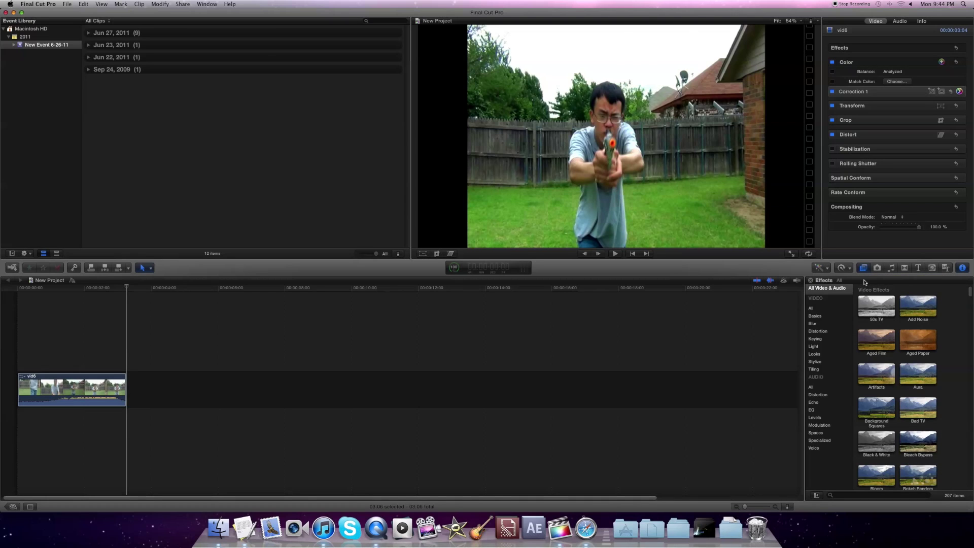
pyautogui.scroll(-3, 924, 344)
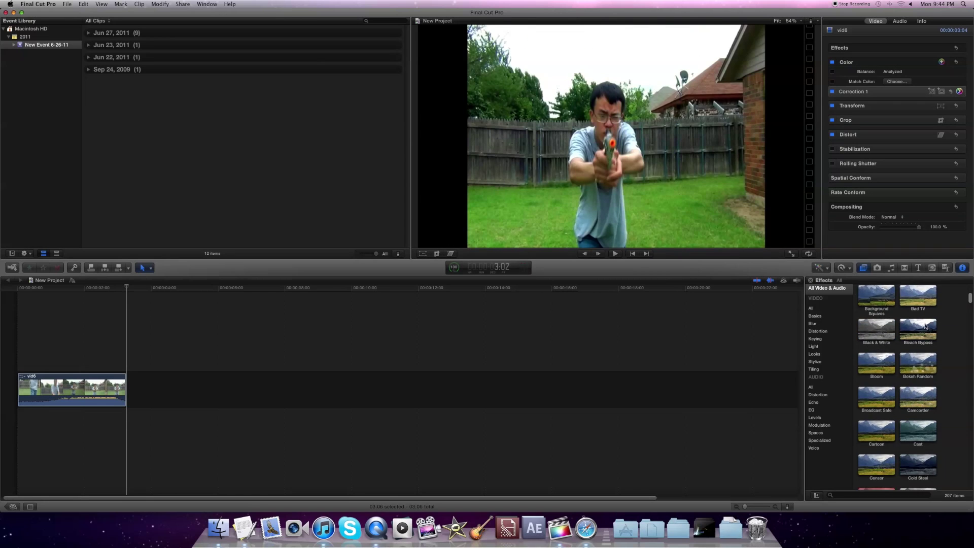
pyautogui.scroll(-4, 918, 335)
pyautogui.scroll(-3, 932, 328)
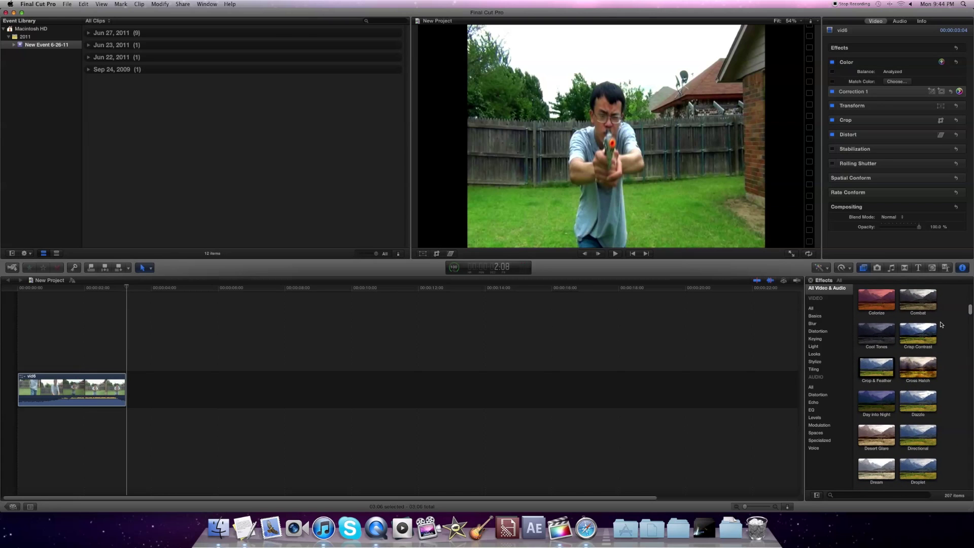
pyautogui.scroll(-2, 922, 351)
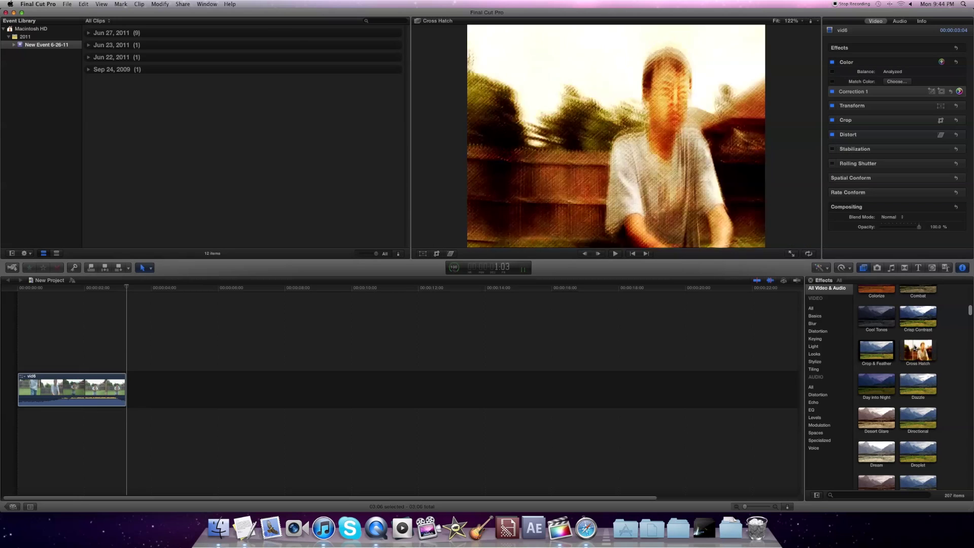
pyautogui.scroll(-3, 918, 355)
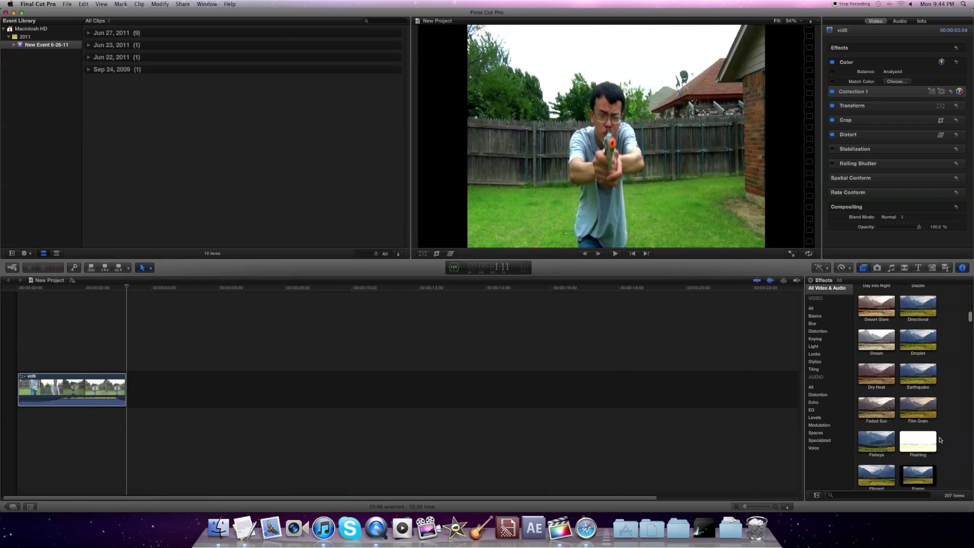
pyautogui.scroll(-4, 940, 439)
pyautogui.scroll(-3, 940, 440)
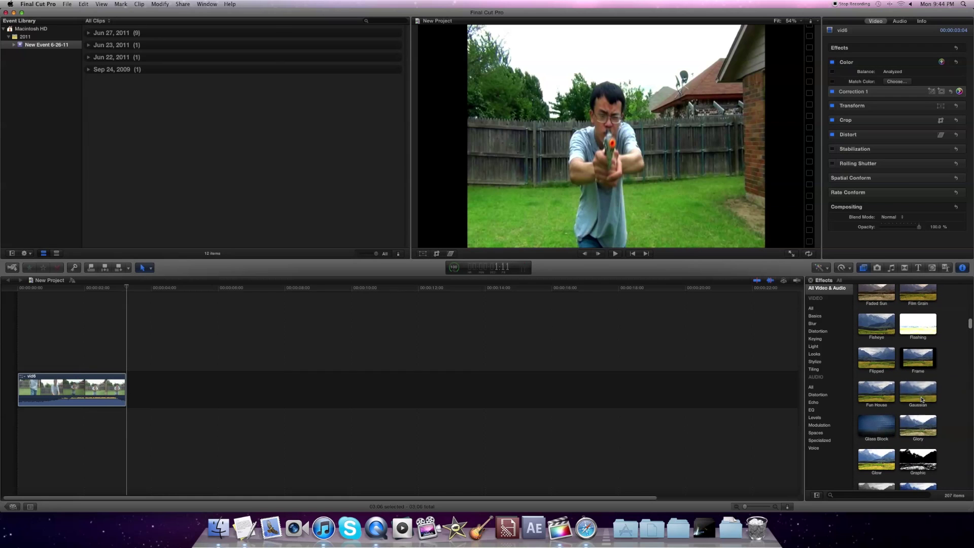
pyautogui.scroll(-5, 935, 409)
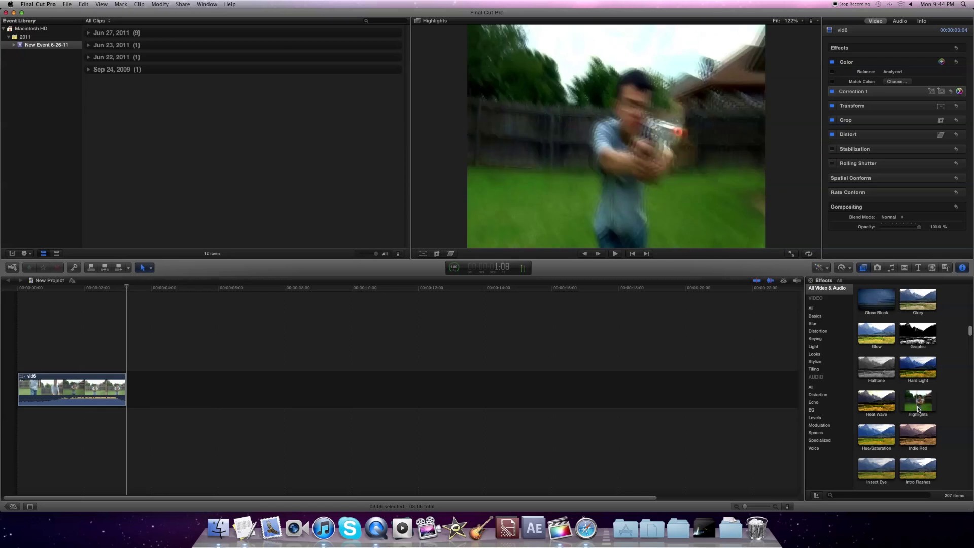
pyautogui.scroll(3, 913, 408)
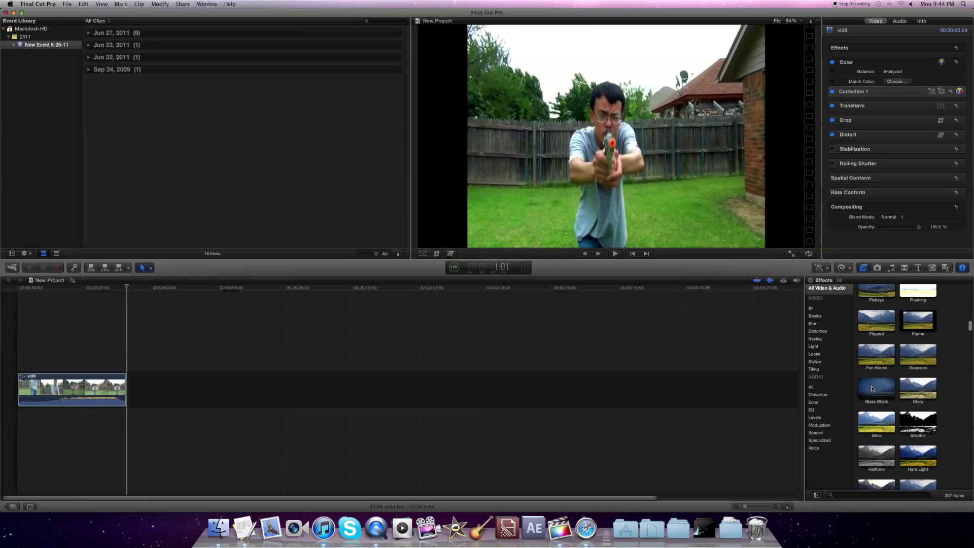
pyautogui.scroll(2, 913, 355)
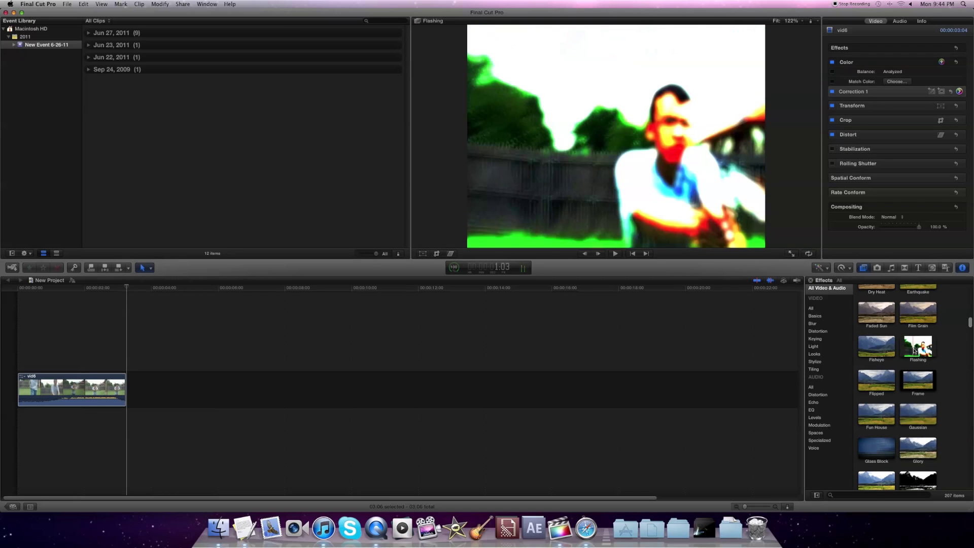
pyautogui.scroll(1, 915, 353)
pyautogui.scroll(2, 915, 355)
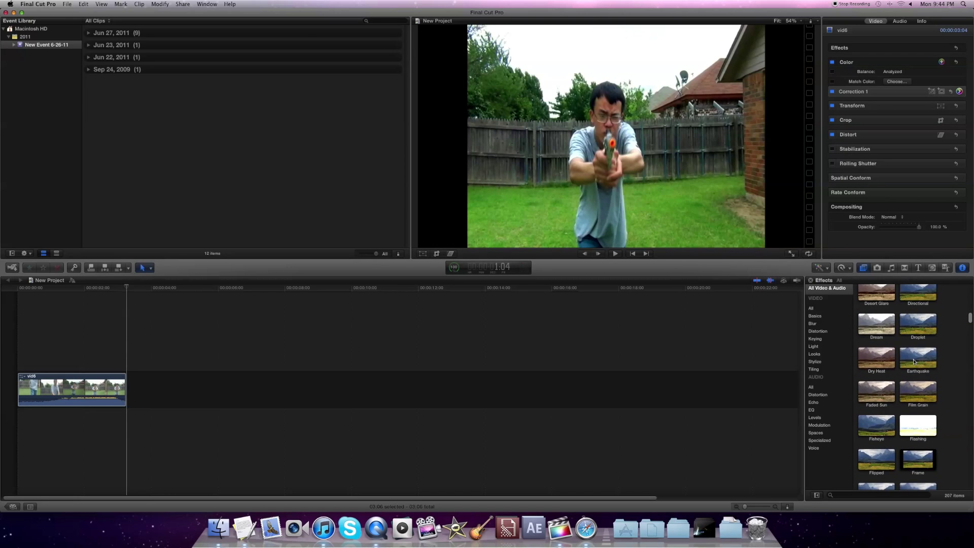
pyautogui.scroll(5, 918, 355)
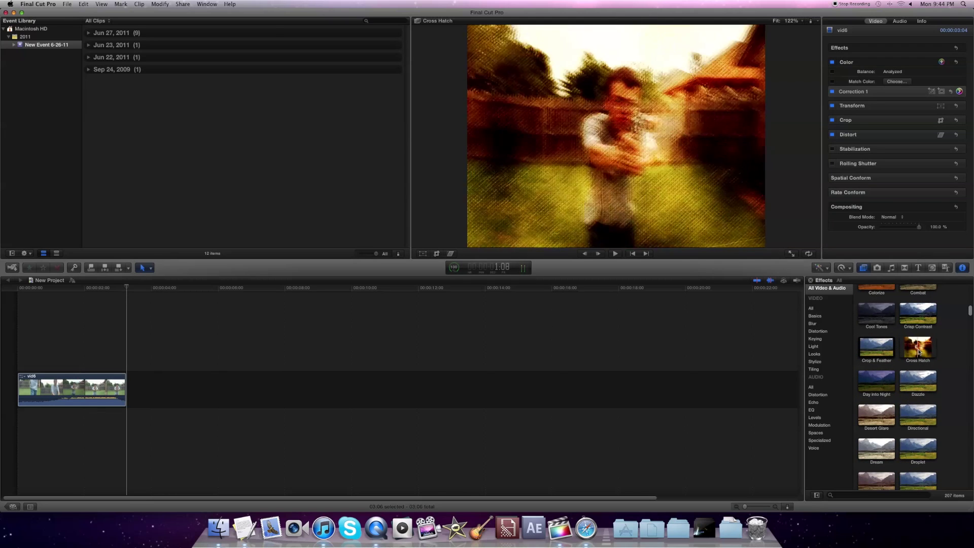
pyautogui.click(907, 351)
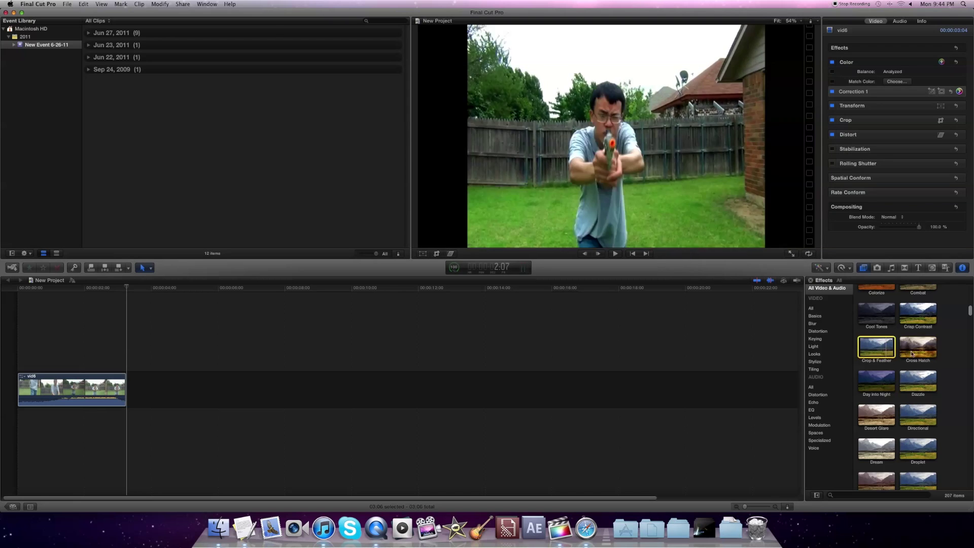
# Step: Apply the Cross Hatch effect to the clip and show the Project Library
pyautogui.moveTo(921, 353)
pyautogui.mouseDown()
pyautogui.moveTo(591, 394)
pyautogui.moveTo(180, 378)
pyautogui.moveTo(94, 394)
pyautogui.mouseUp()
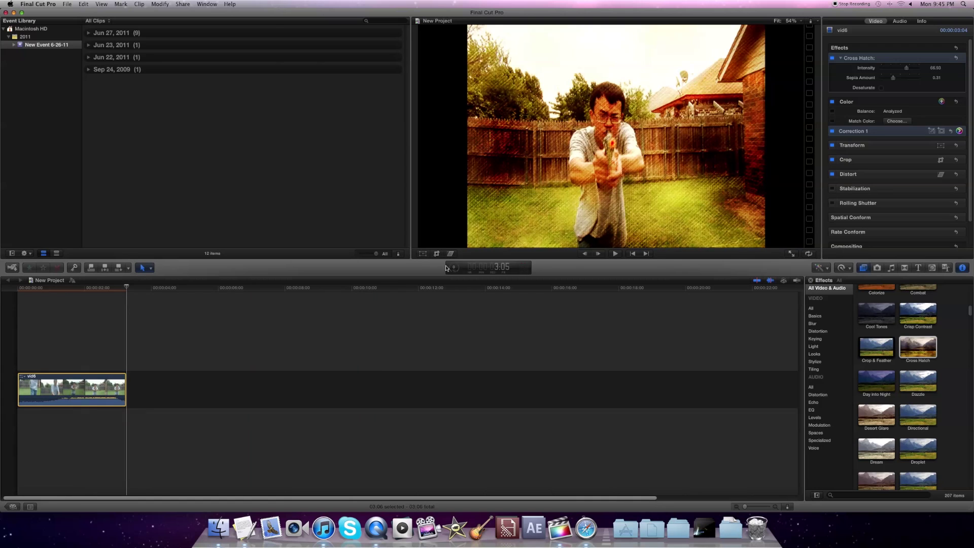
pyautogui.press('super+0')
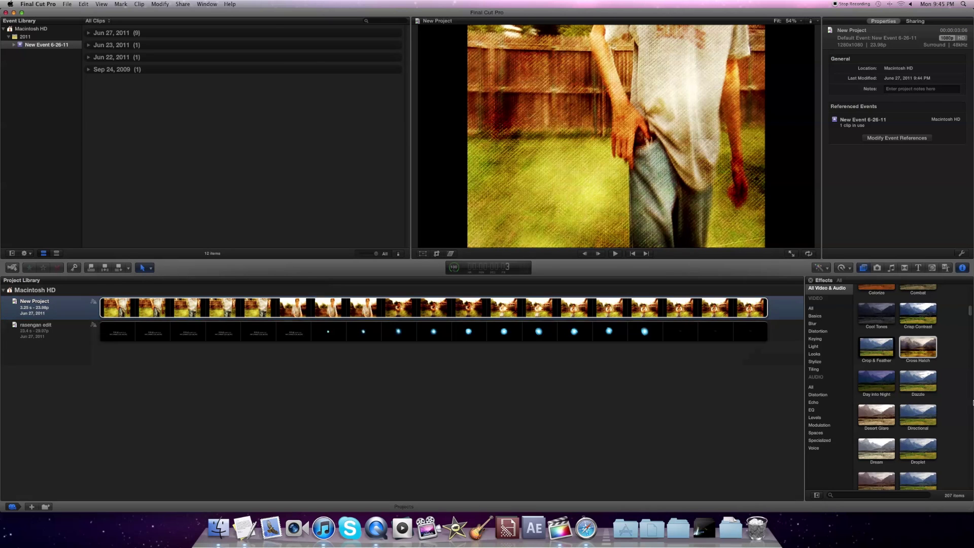
# Step: Collapse the Macintosh HD project group, then select the Night Vision effect
pyautogui.scroll(-10, 942, 402)
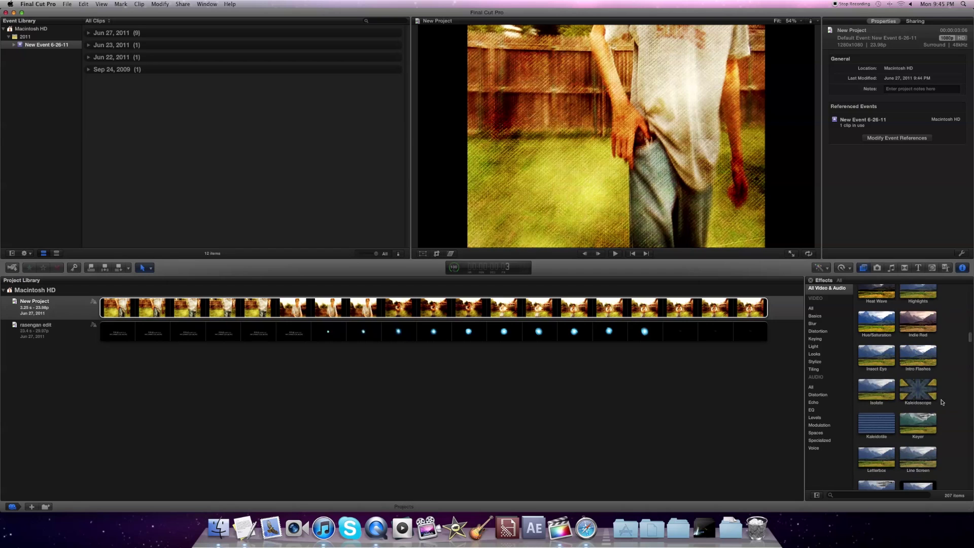
pyautogui.click(4, 290)
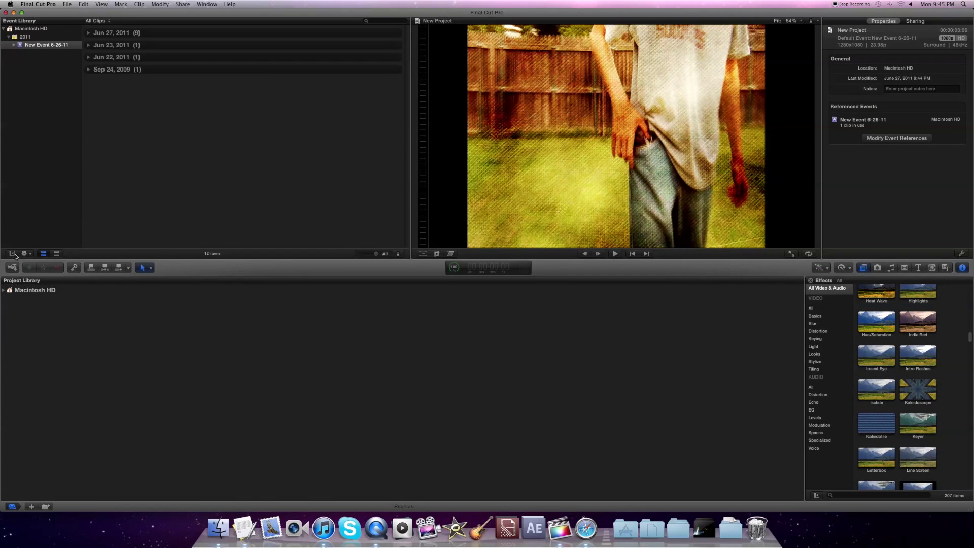
pyautogui.scroll(-8, 919, 437)
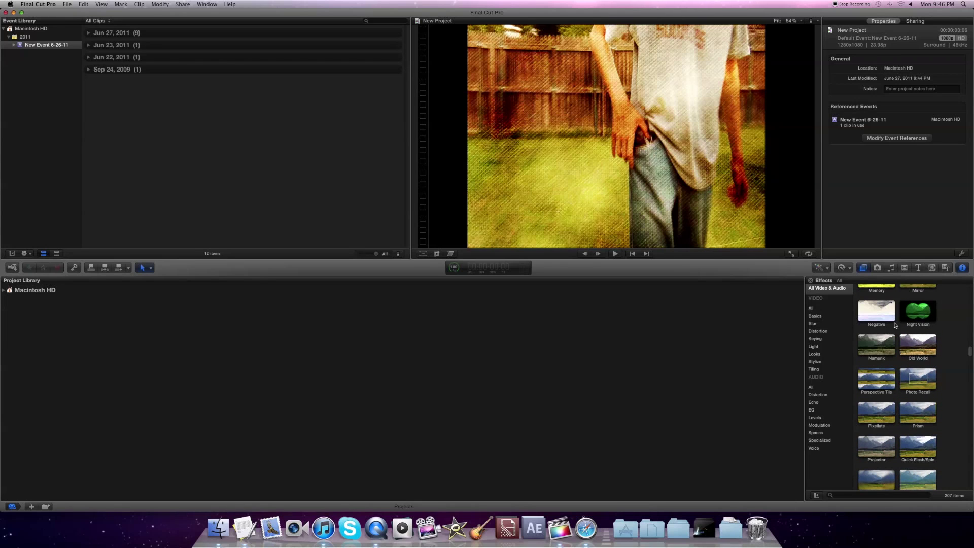
pyautogui.click(912, 321)
pyautogui.click(296, 335)
# Step: Toggle the Event Browser between list and filmstrip view, and hide then reshow the Event Library
pyautogui.click(44, 254)
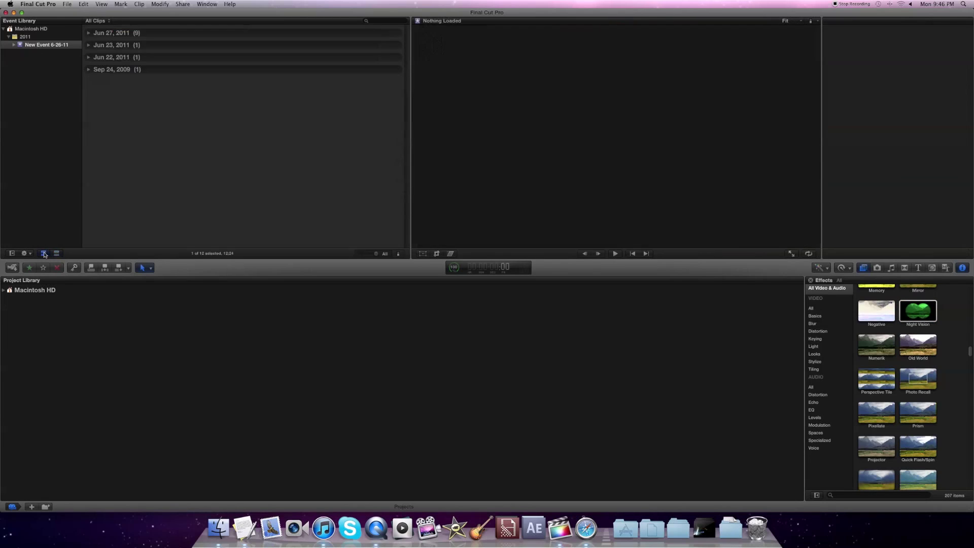
pyautogui.click(56, 253)
pyautogui.click(47, 254)
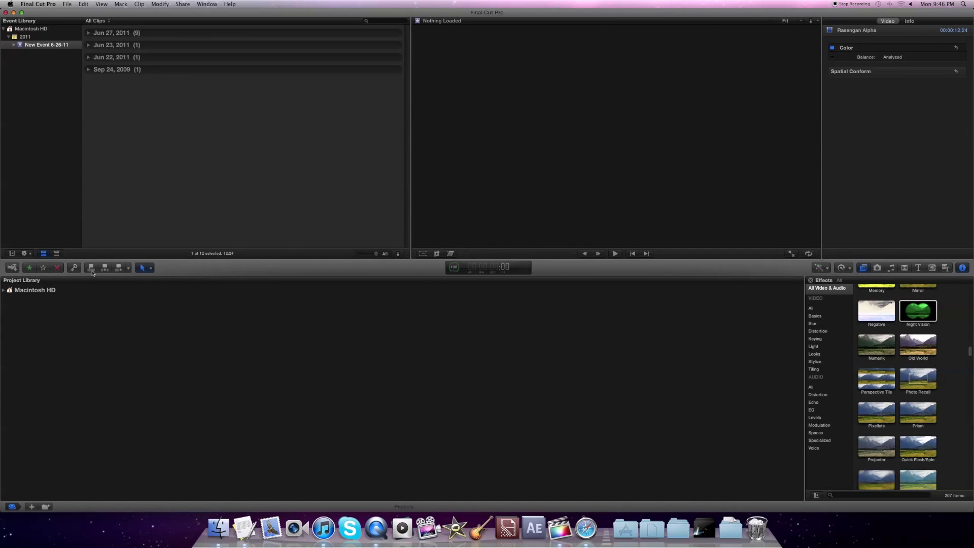
pyautogui.click(12, 254)
pyautogui.click(14, 254)
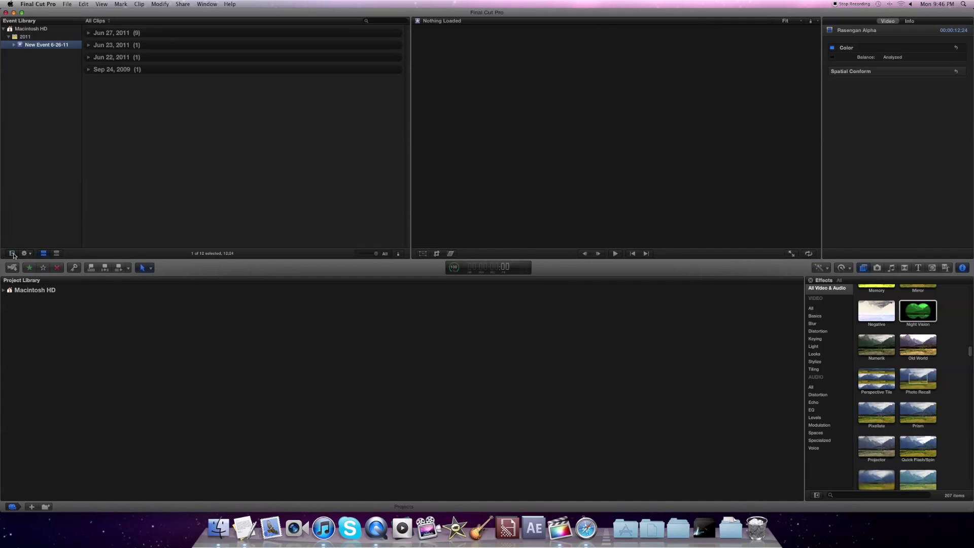